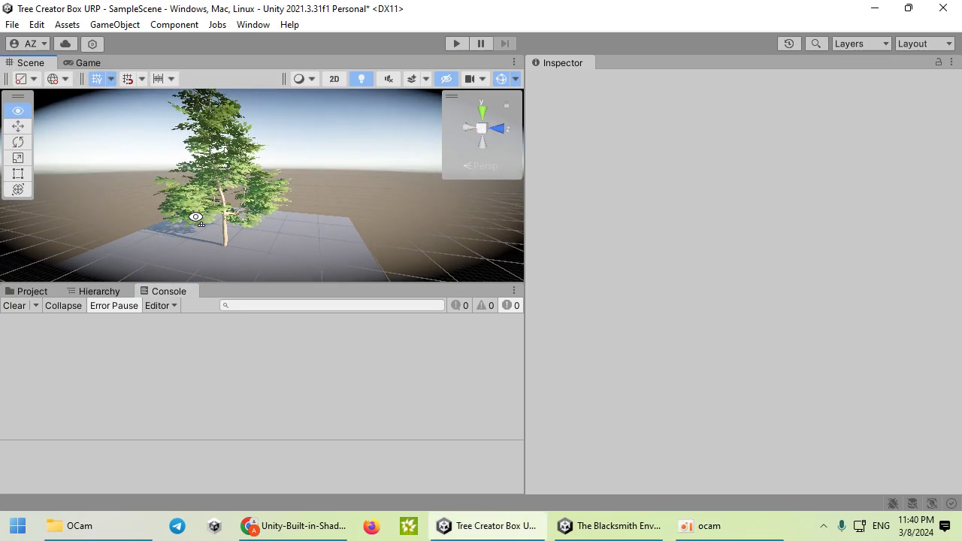
- Enlarge the Scene view and examine the tree from several angles
left_click_drag(385, 293, 384, 412)
right_click_drag(293, 314, 857, 231)
key("w")
key("s")
key("a")
key("w")
key("s")
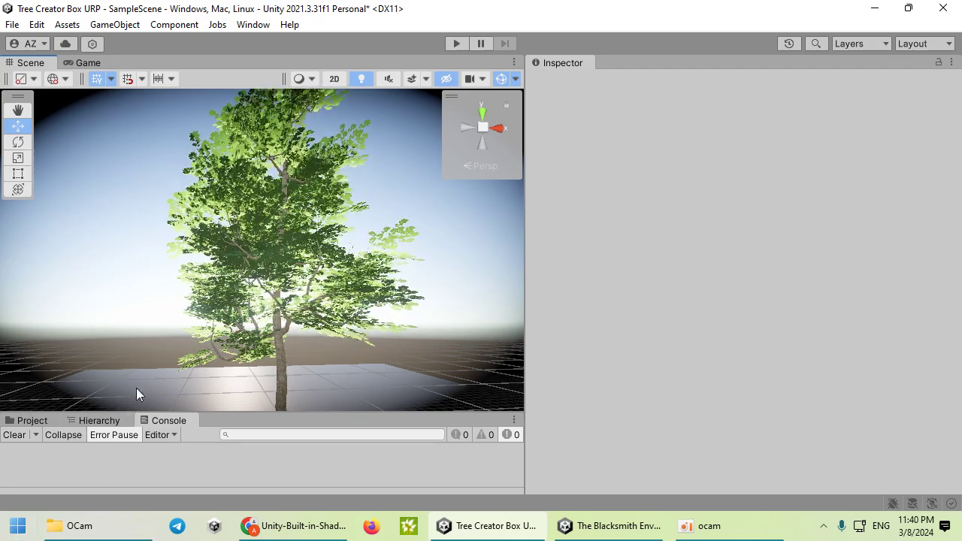
- Adjust the Translucency Color in the material settings of the tree's root node
left_click(279, 353)
scroll(635, 308, "down", 6)
scroll(647, 324, "down", 3)
scroll(649, 342, "up", 5)
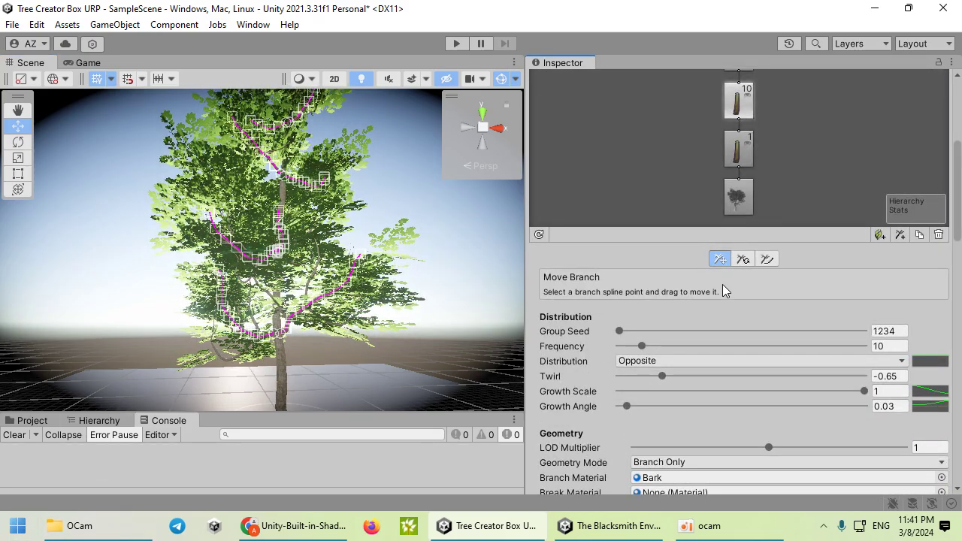
left_click(738, 197)
scroll(651, 305, "down", 3)
left_click(679, 283)
left_click_drag(730, 255, 706, 270)
right_click_drag(422, 235, 805, 328)
key("s")
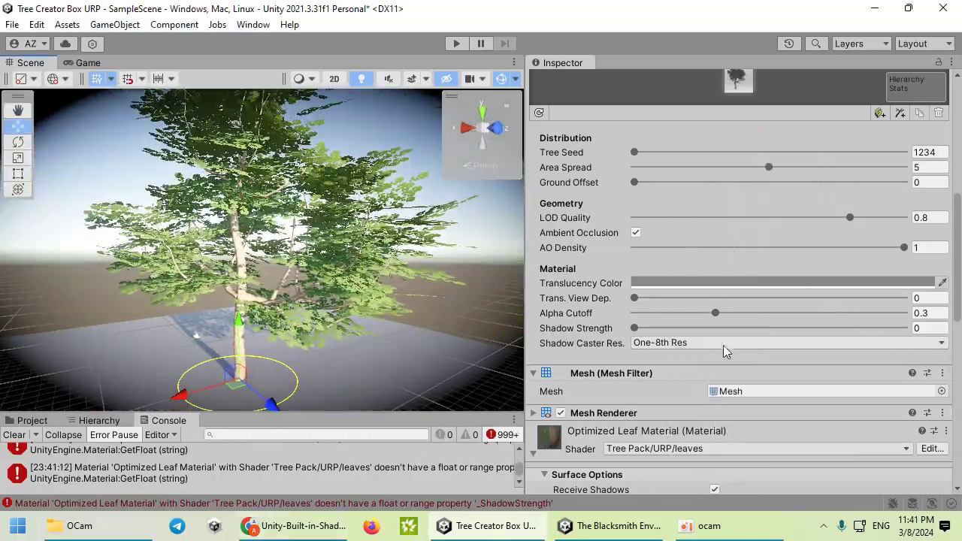
- Set the Wind object's Speed to 2.96 and Bend Amount to 0.0515 in its TSP_Wind Controller
left_click(99, 420)
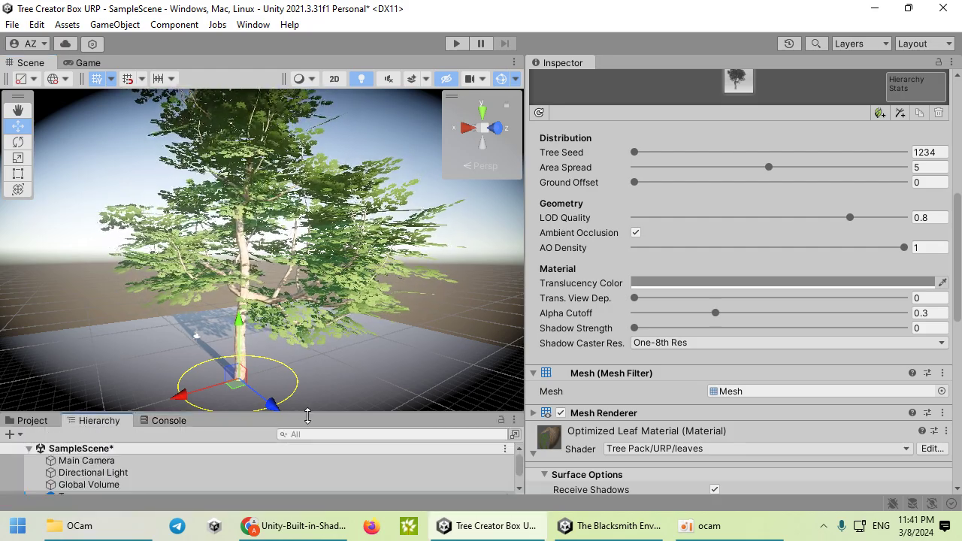
left_click_drag(308, 416, 307, 357)
left_click(74, 462)
left_click(70, 450)
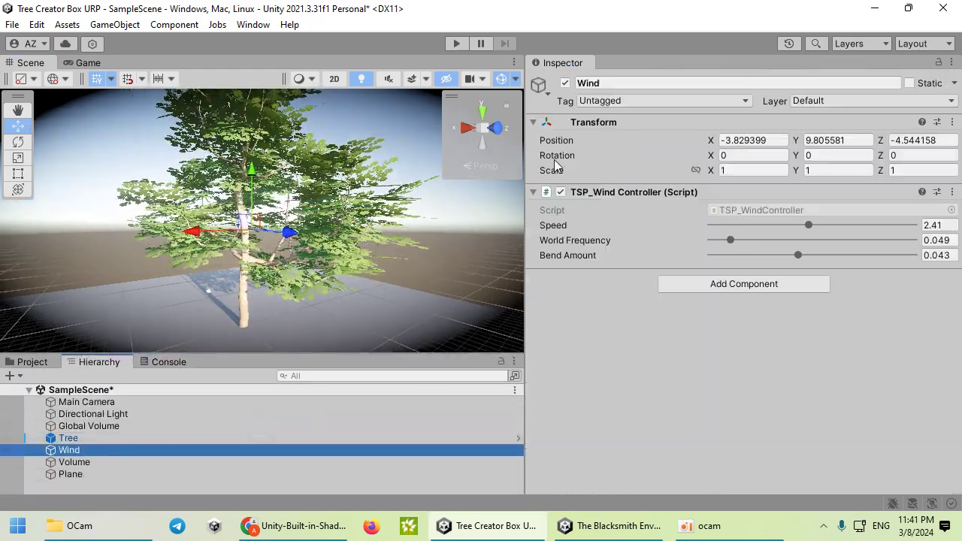
left_click_drag(784, 253, 690, 256)
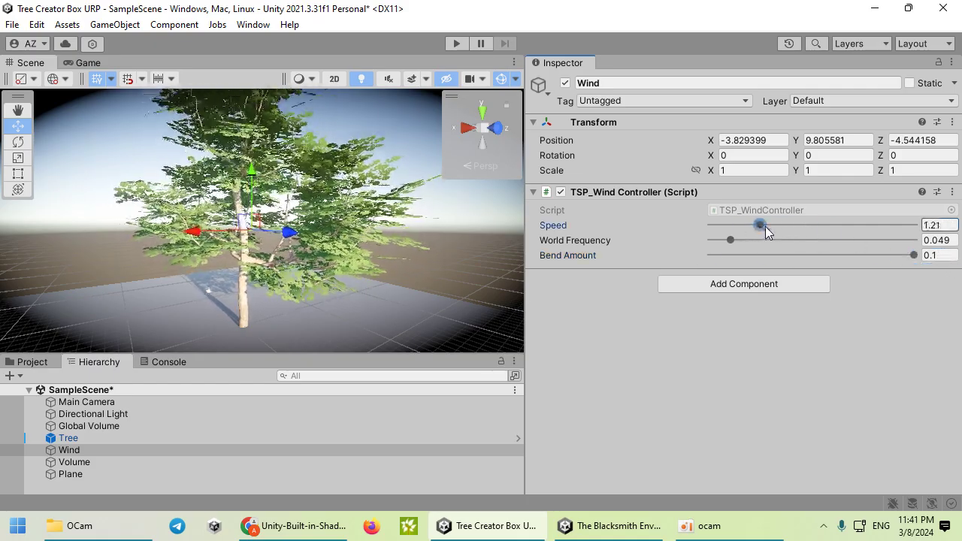
right_click_drag(398, 262, 231, 241)
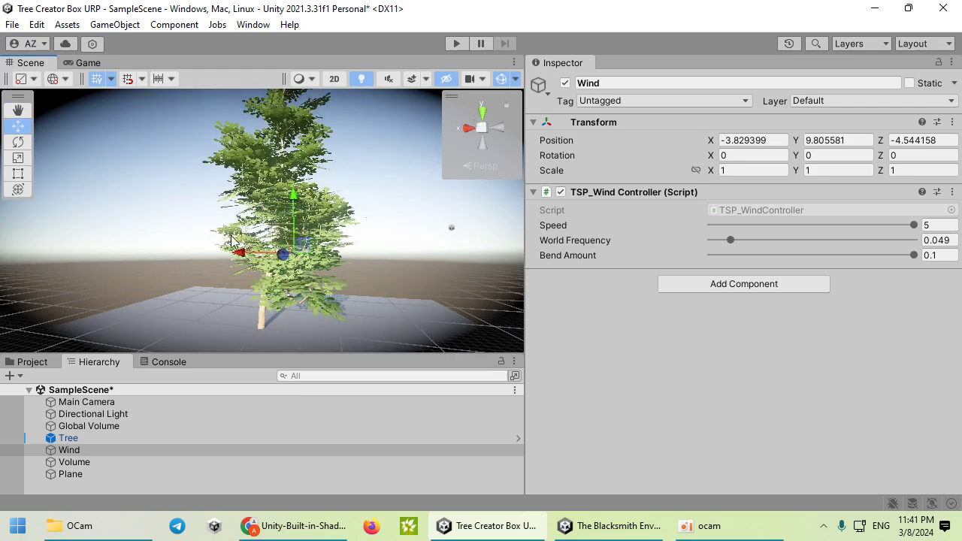
left_click(761, 227)
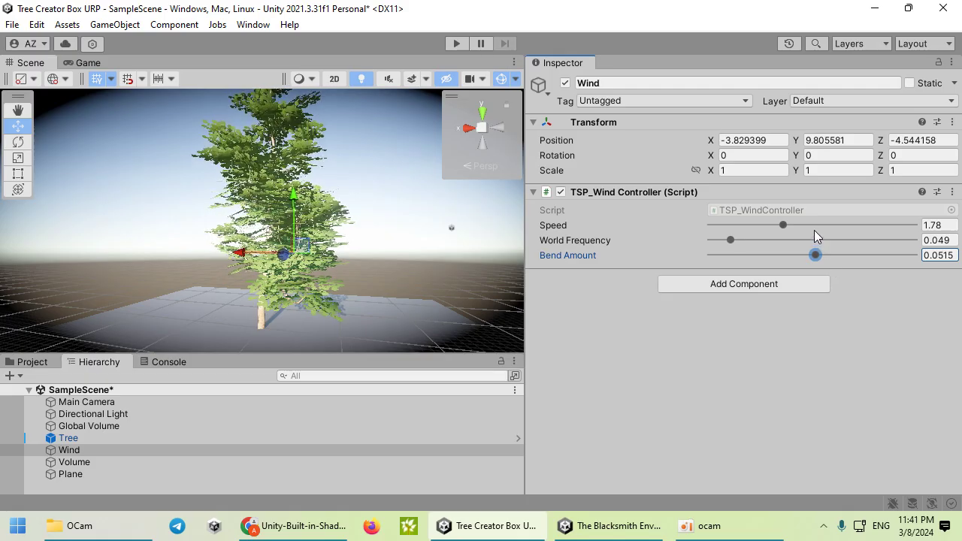
right_click_drag(268, 255, 697, 245)
key("s")
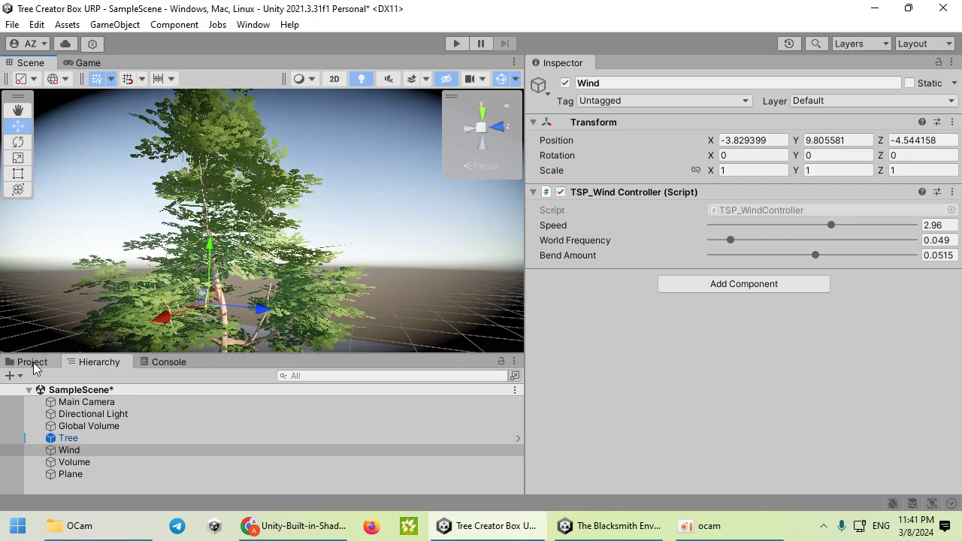
- Set the tree's Optimized Leaf Material to Local Wind Scale 0.32, Local Wind Intensity 1.745 and Local Wind Speed 3.15
left_click(32, 363)
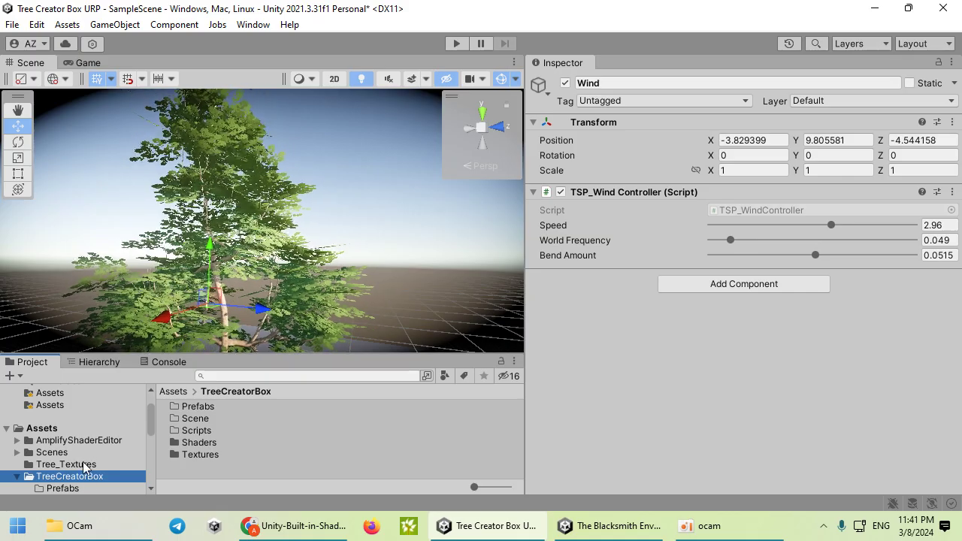
left_click(194, 431)
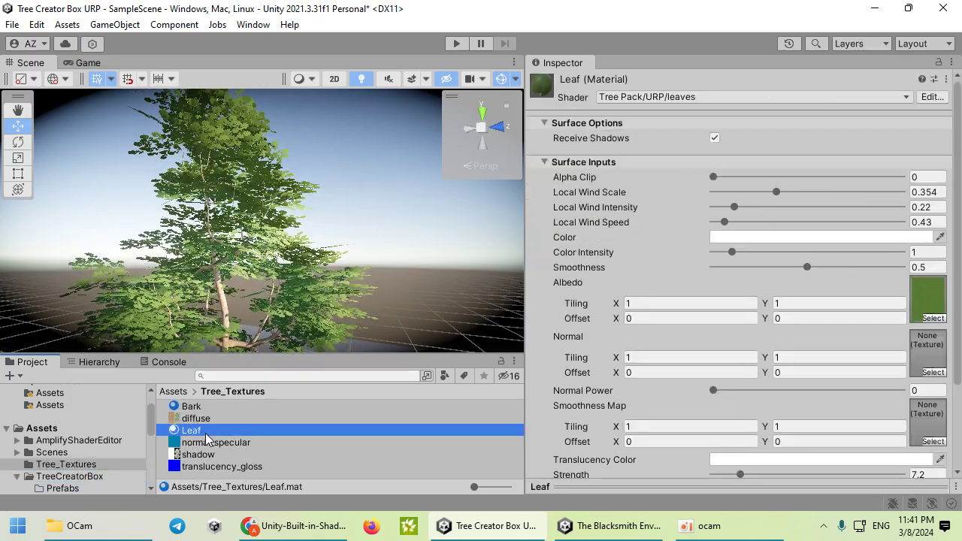
left_click(248, 229)
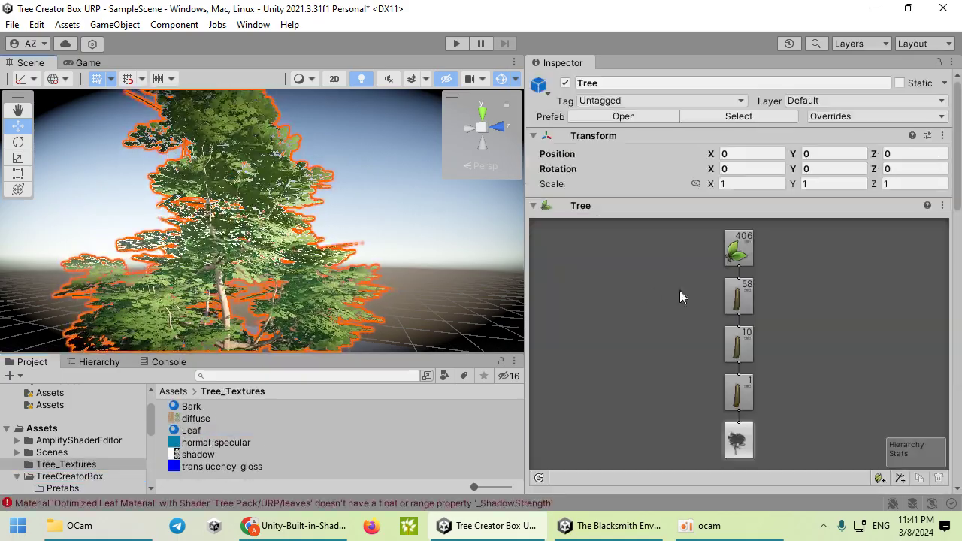
scroll(648, 316, "down", 15)
scroll(634, 331, "down", 10)
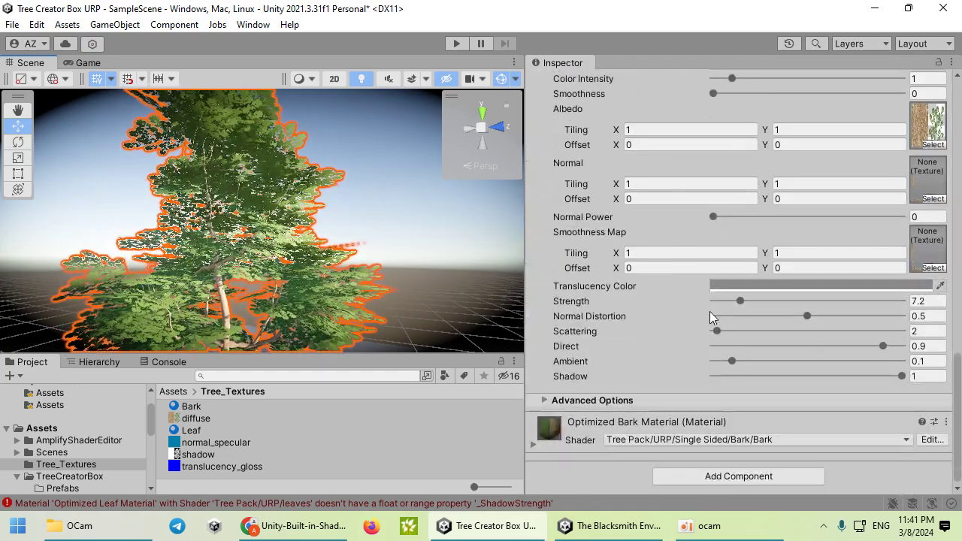
scroll(710, 314, "up", 5)
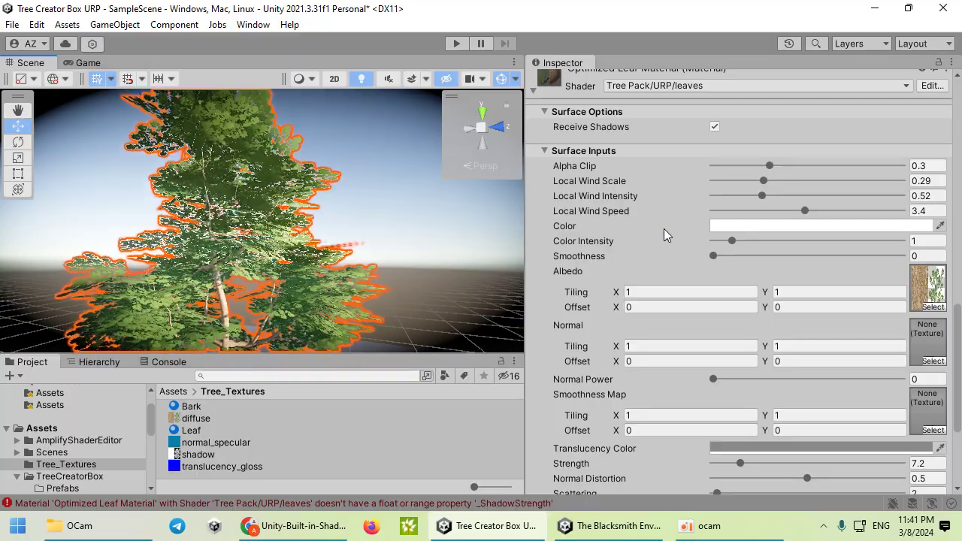
left_click_drag(777, 194, 879, 208)
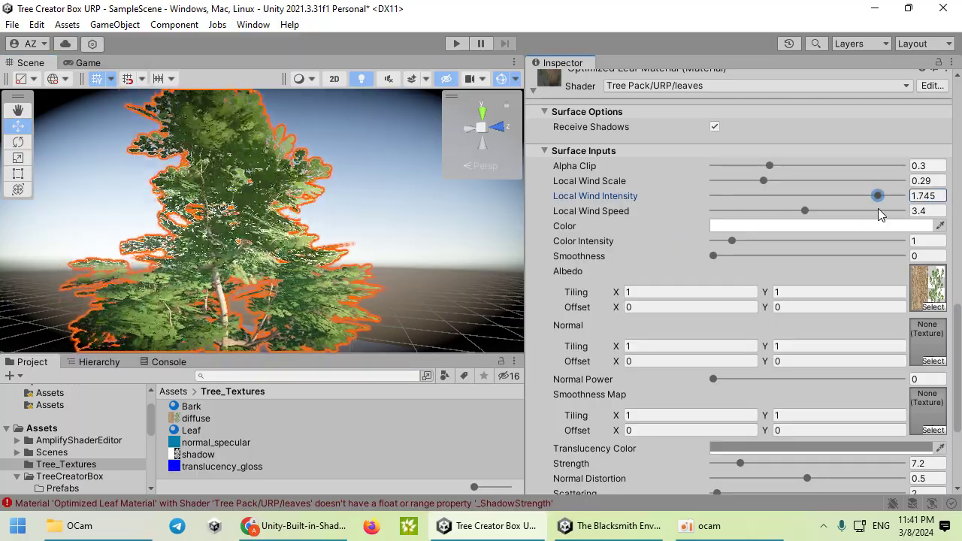
left_click_drag(750, 181, 803, 223)
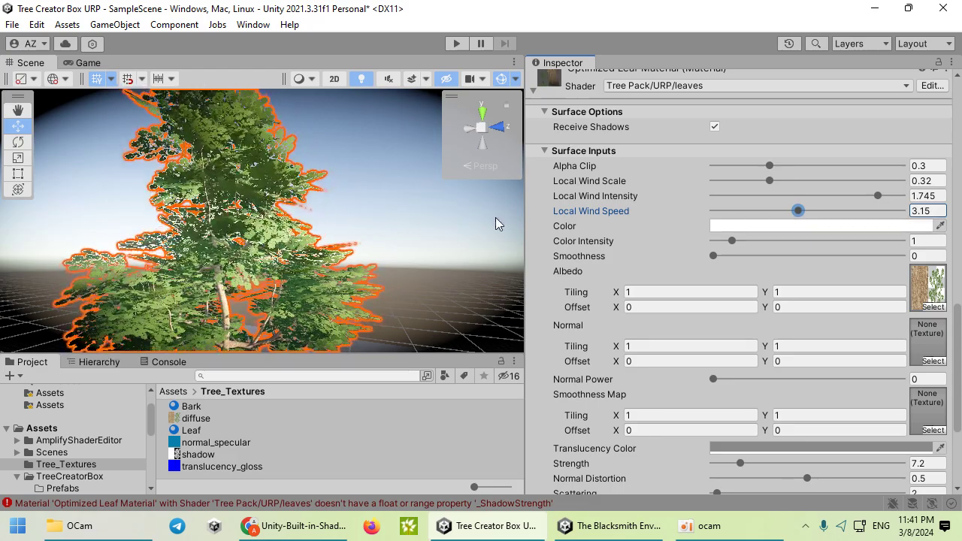
- Shorten the tree's trunk by lowering the Length range of the trunk branch group
left_click(334, 185)
key("s")
right_click_drag(333, 185, 144, 204)
key("d")
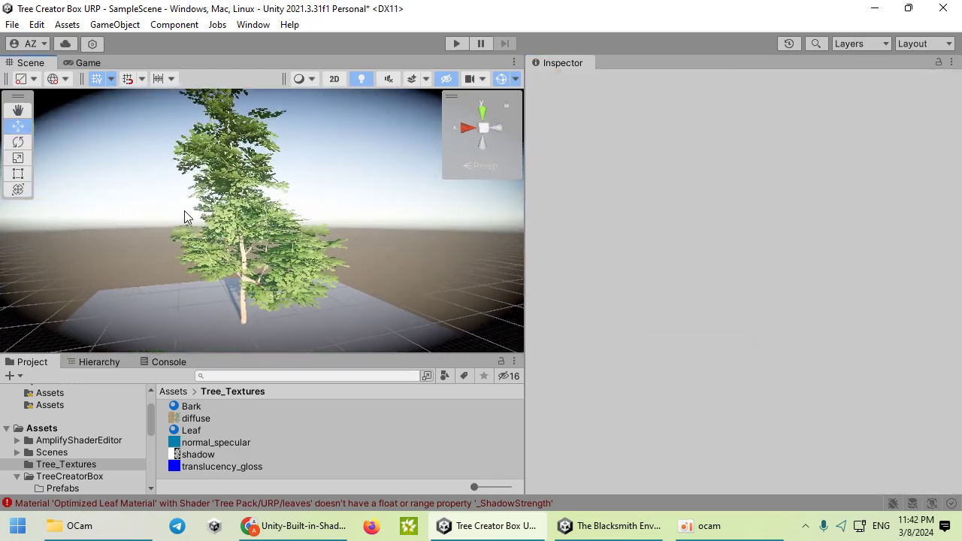
left_click(188, 215)
scroll(688, 297, "down", 3)
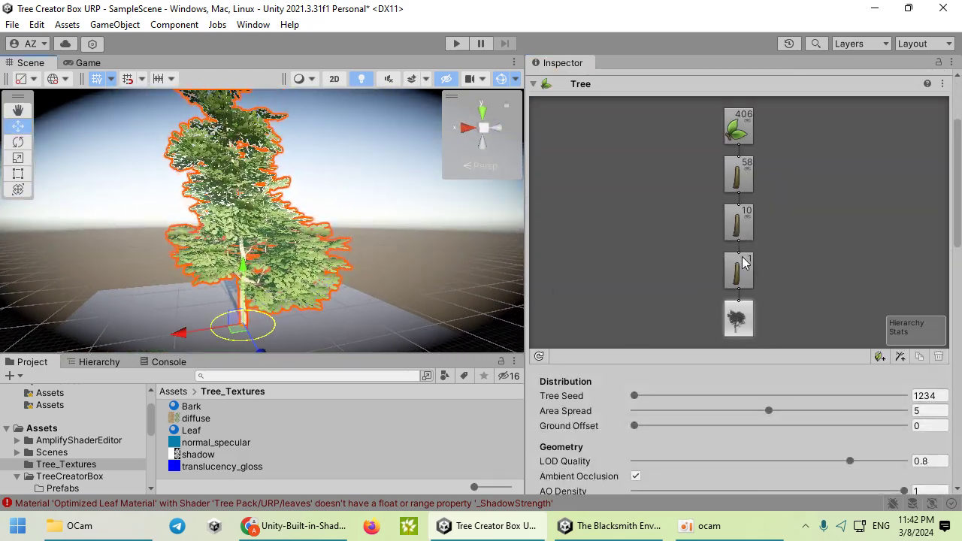
left_click(741, 265)
scroll(708, 315, "down", 5)
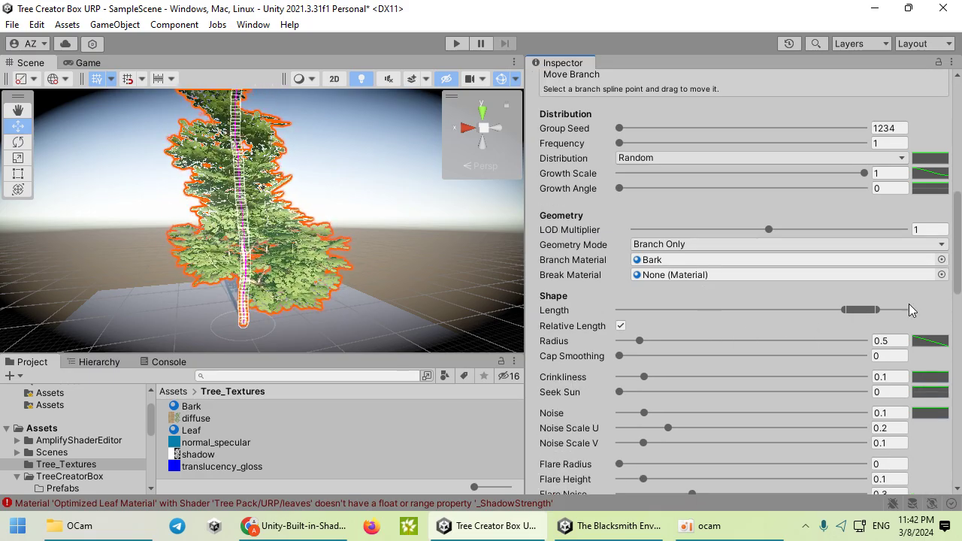
left_click_drag(813, 314, 741, 304)
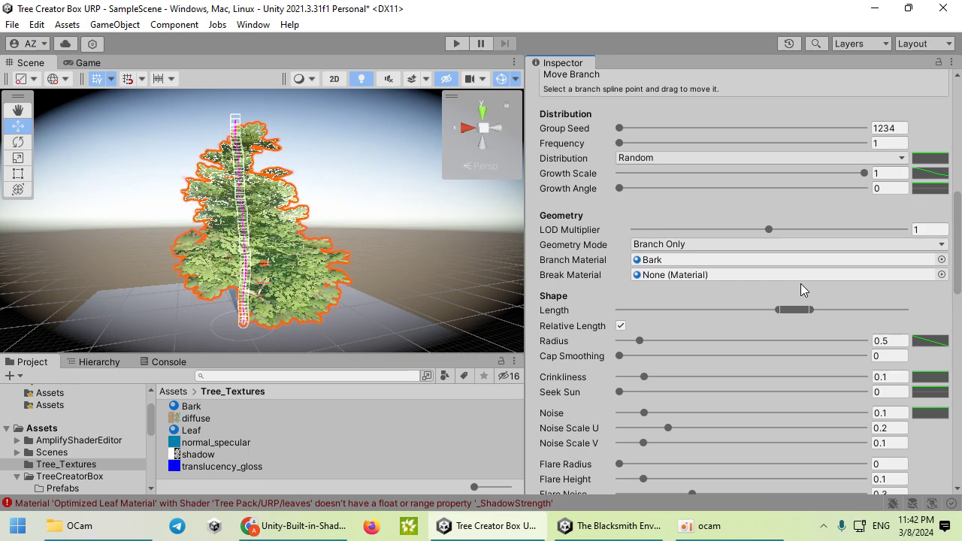
- Try the Whorled distribution on the main branch group of 10 and return it to Opposite
scroll(687, 268, "up", 10)
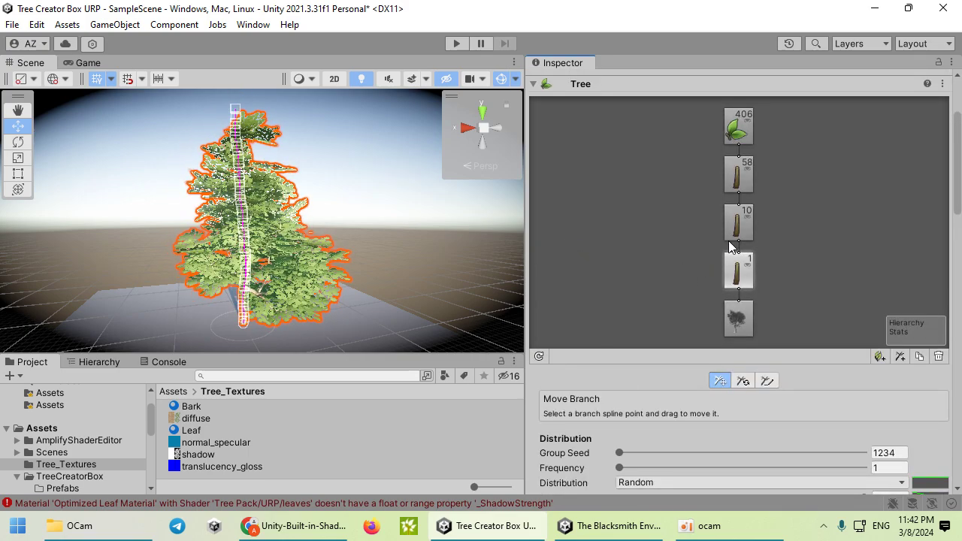
left_click(735, 239)
scroll(682, 285, "down", 5)
left_click(688, 243)
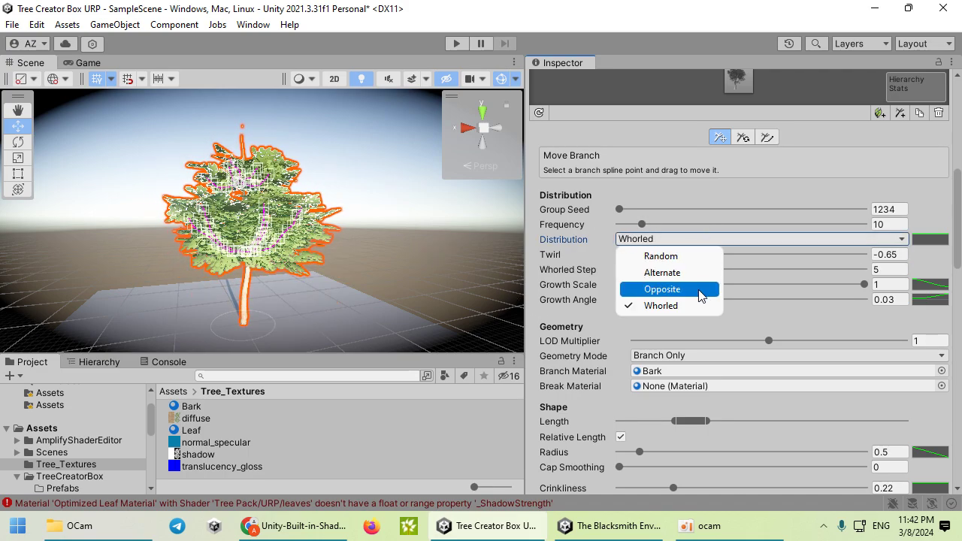
key("ctrl+z")
- Reshape the main branch group's distribution curve with its first key at about 0.25, 0.407, and adjust the group's Twirl
left_click(925, 242)
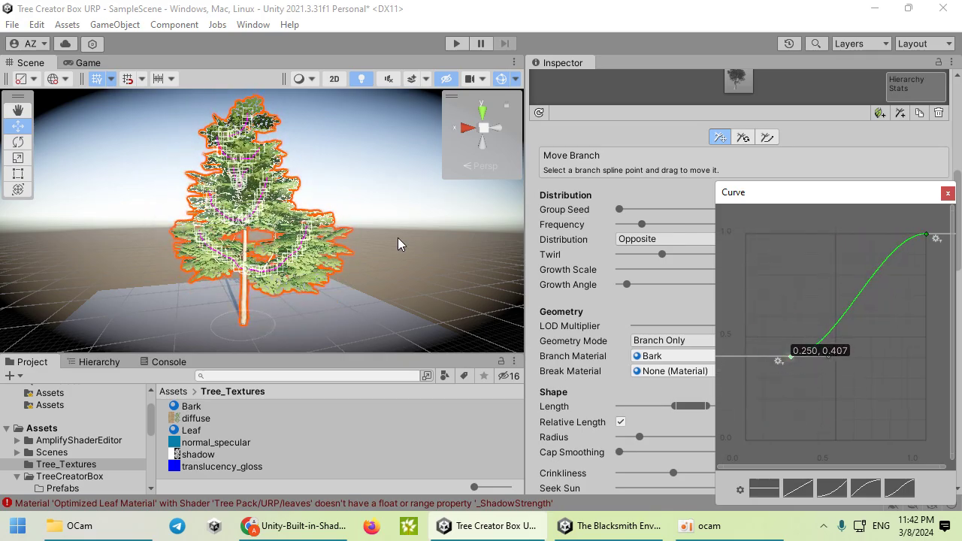
middle_click_drag(346, 232, 395, 238)
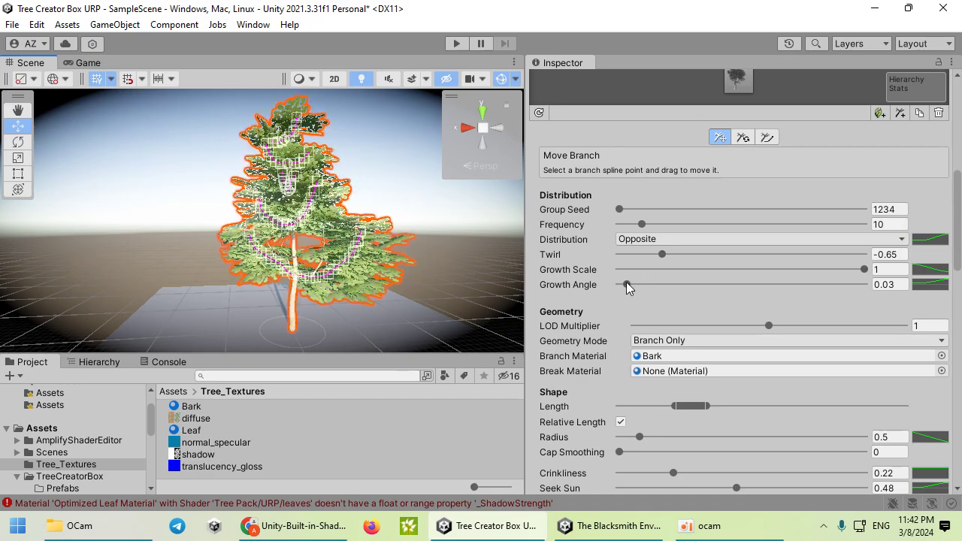
left_click_drag(670, 262, 780, 264)
right_click_drag(452, 265, 601, 264)
left_click_drag(774, 255, 721, 261)
right_click_drag(463, 257, 323, 226)
left_click(410, 210)
key("s")
left_click(724, 522)
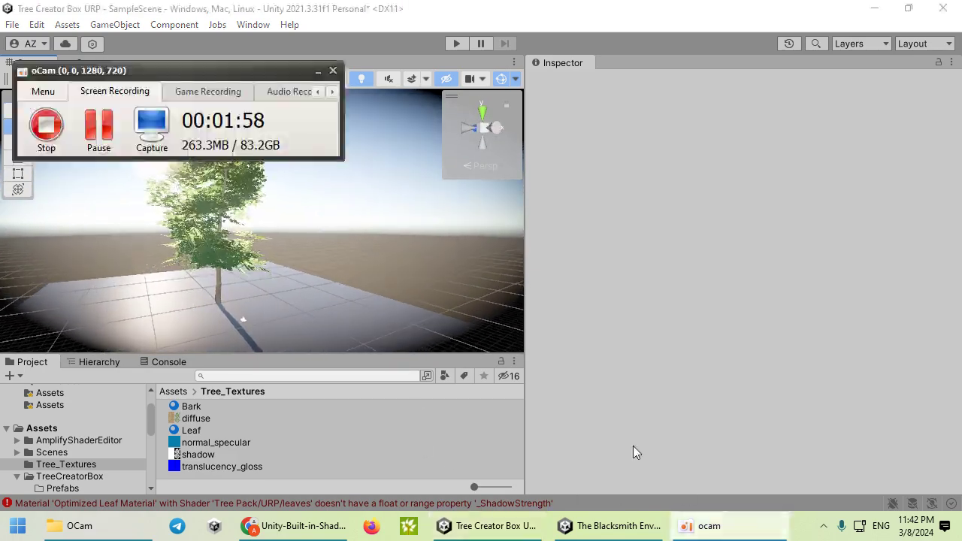
left_click(94, 136)
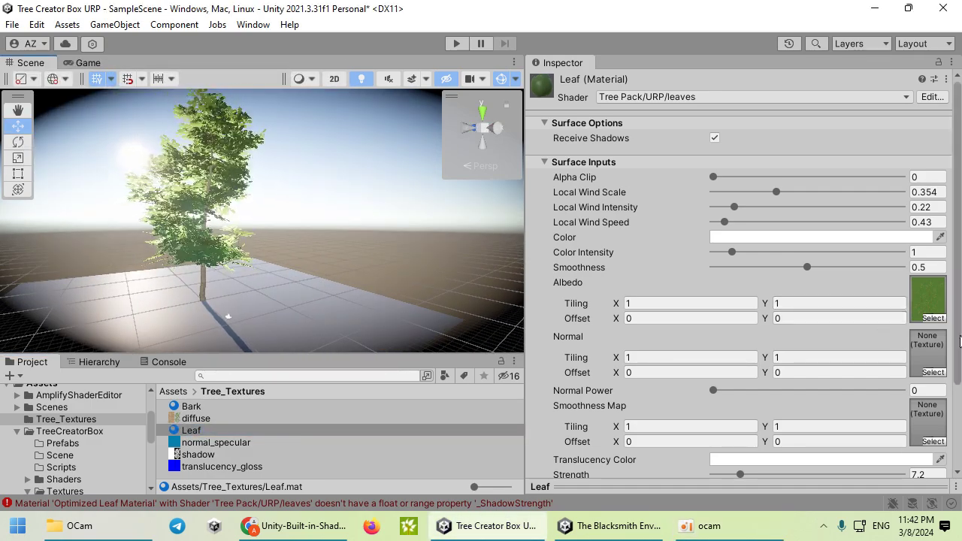
- Assign the New_Leaf_50_2 texture as the Albedo of the Leaf material
left_click(933, 319)
type("leaf")
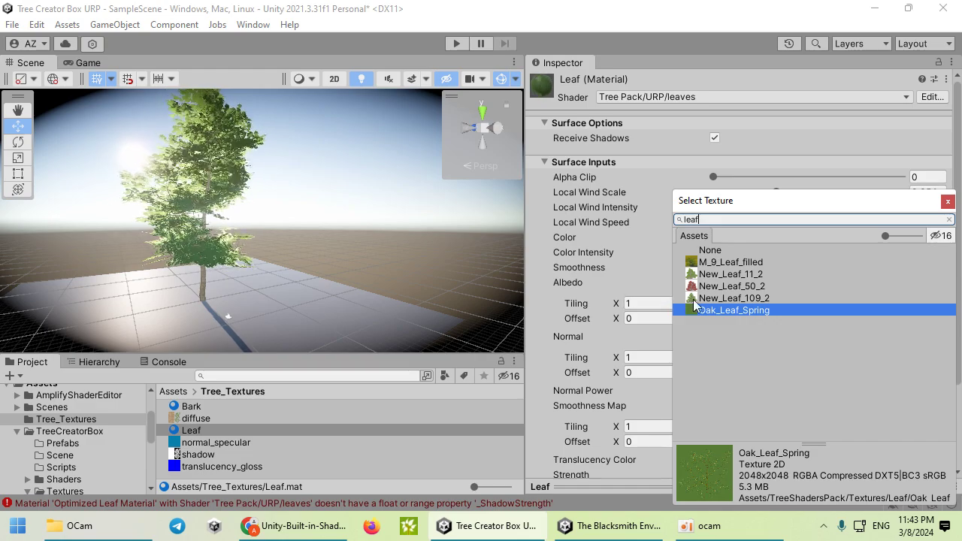
left_click(710, 288)
double_click(734, 290)
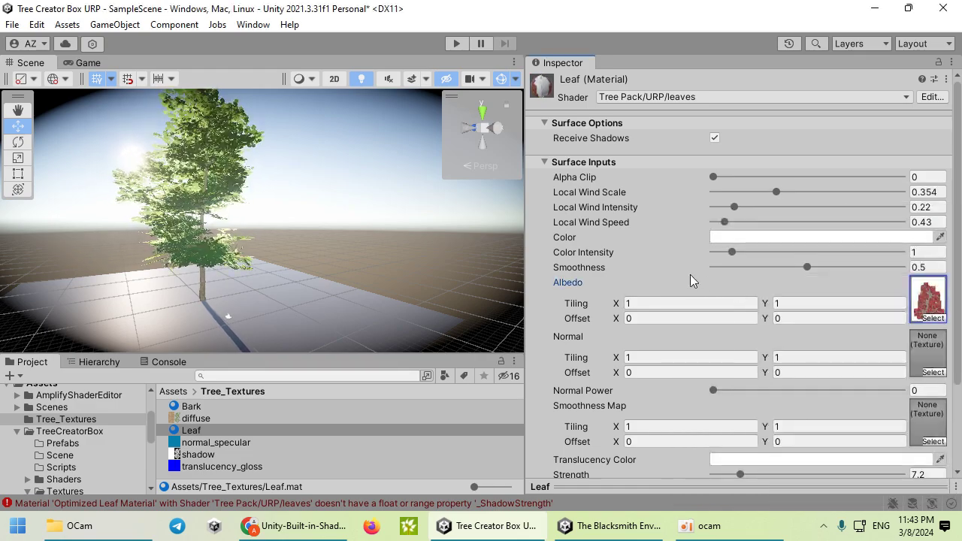
- Refresh the tree with the new leaf texture and view it from several angles
left_click(233, 223)
scroll(560, 316, "down", 5)
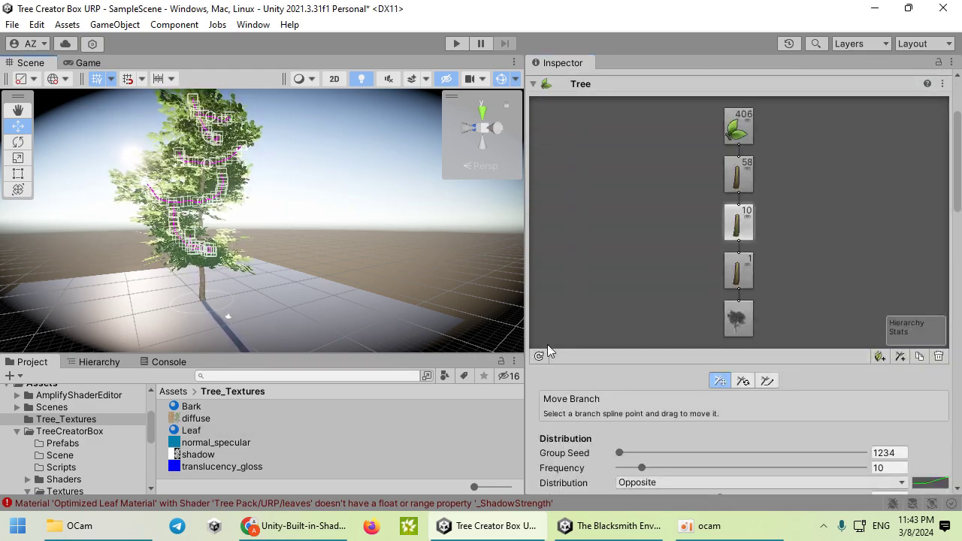
left_click(285, 202)
right_click_drag(286, 202, 227, 263)
key("w")
key("s")
key("w")
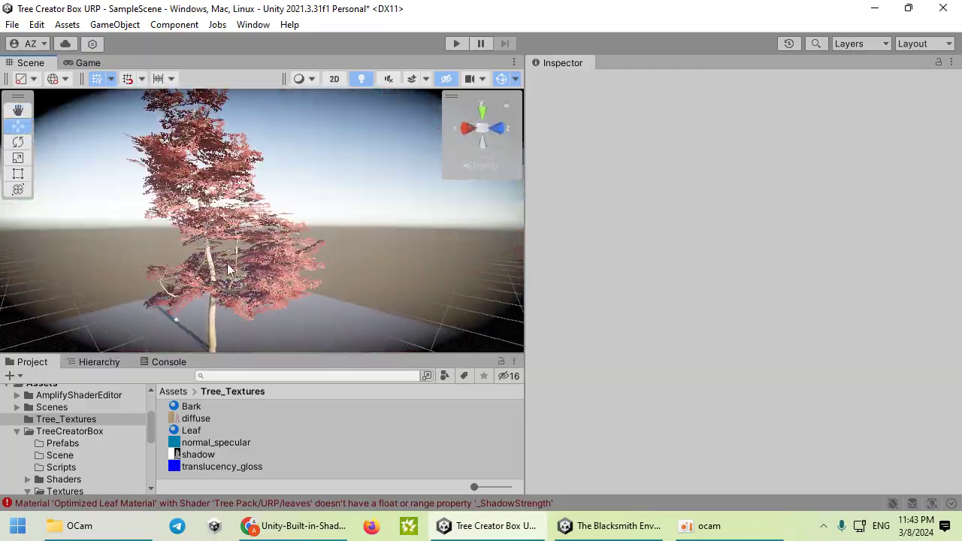
- Set the Distribution of the tree's leaf group to Opposite
left_click(259, 267)
scroll(598, 290, "down", 3)
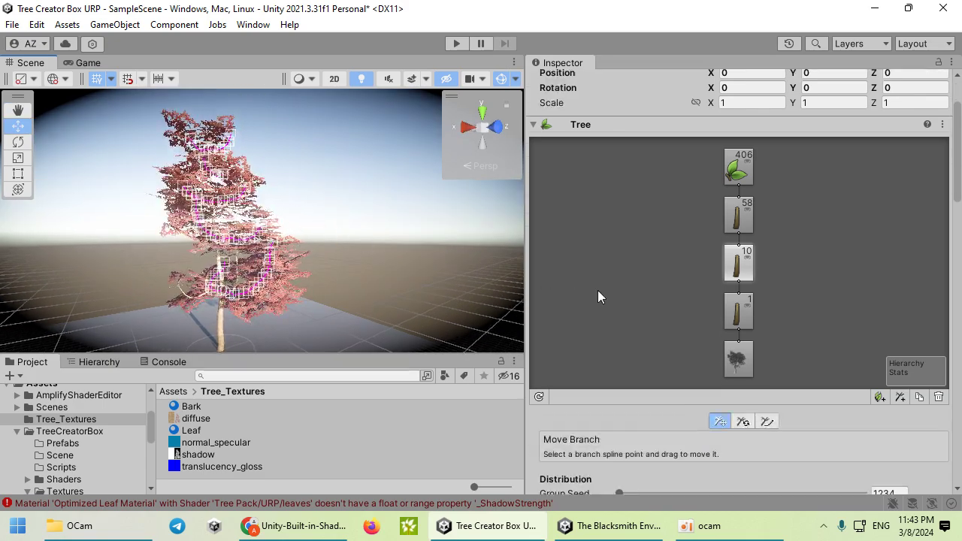
left_click(735, 188)
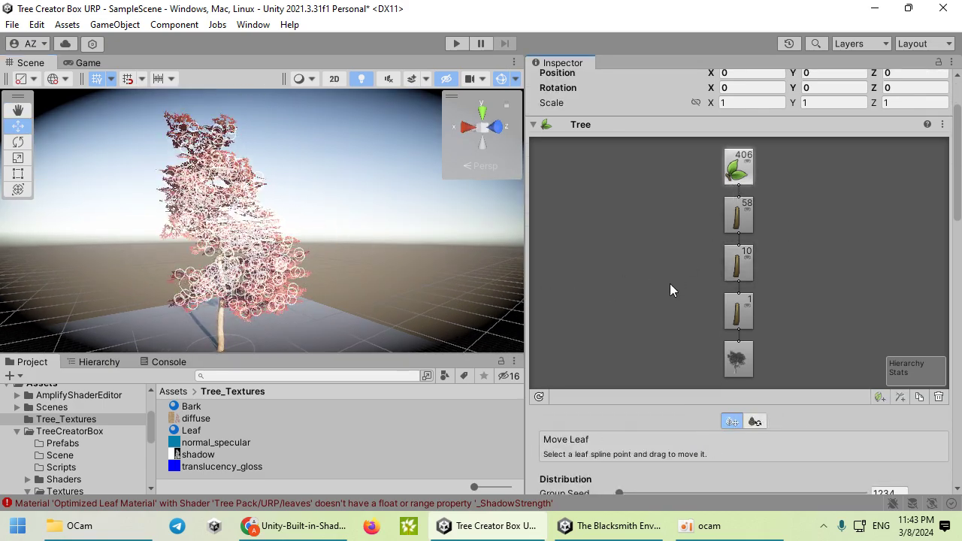
scroll(671, 289, "down", 10)
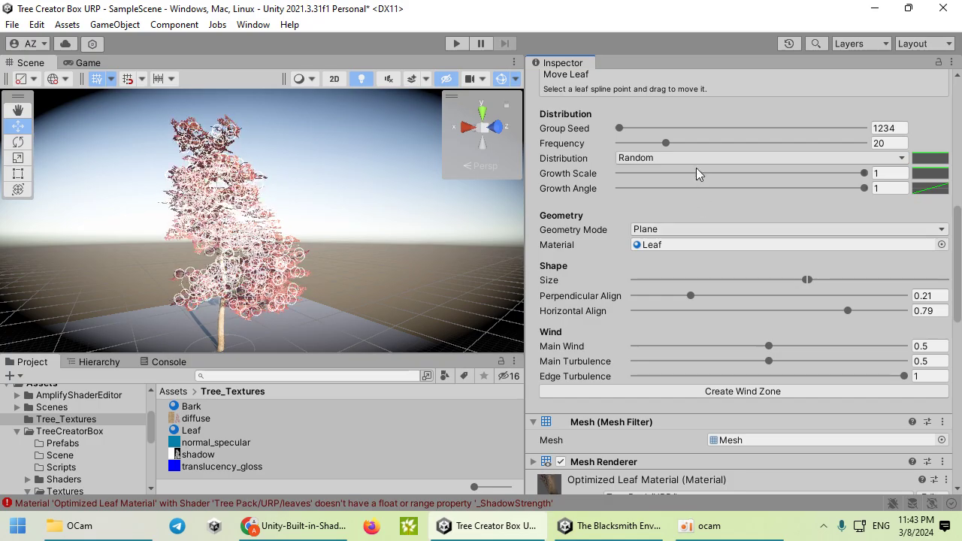
mouse_move(393, 219)
right_mouse_down()
mouse_move(341, 230)
mouse_move(380, 228)
right_mouse_up()
left_click(370, 199)
left_click_drag(381, 229, 197, 244, "alt")
left_click(197, 244)
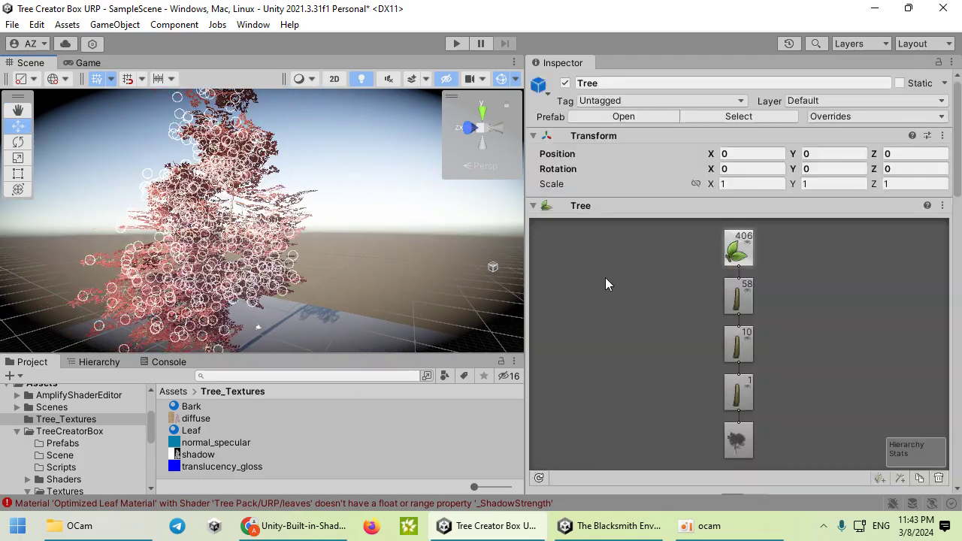
scroll(664, 279, "down", 10)
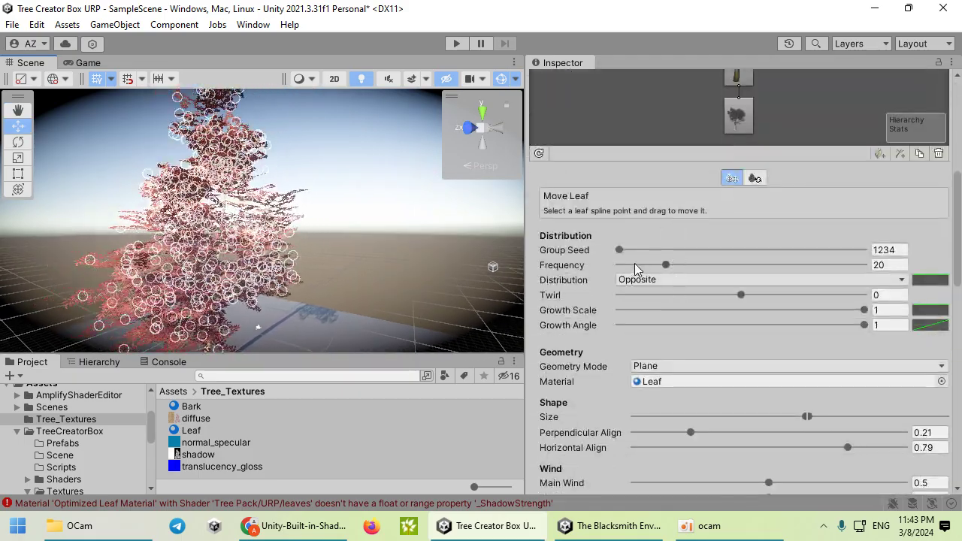
- Set the Frequency of the tree's leaf group to 38 and check the fuller foliage
left_click_drag(636, 266, 713, 269)
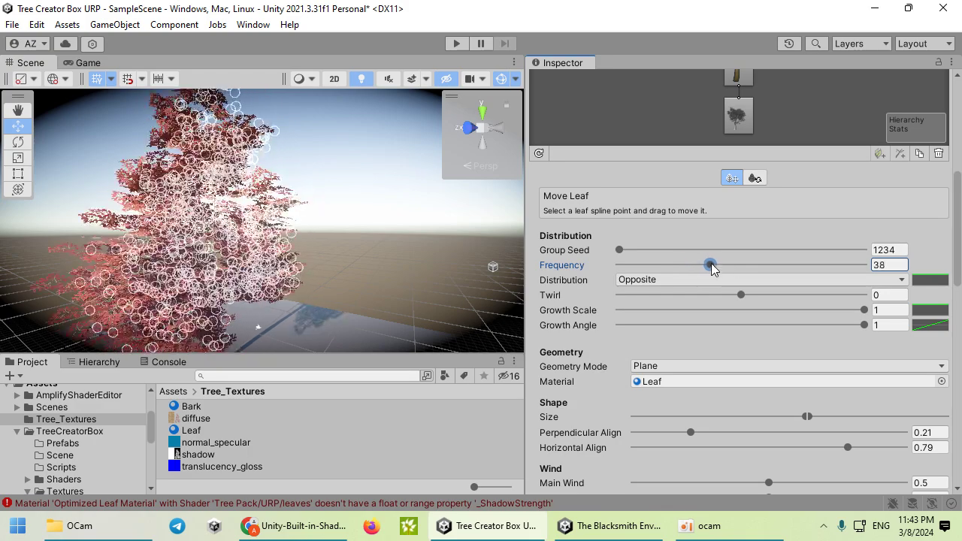
left_click(352, 188)
left_click(244, 231)
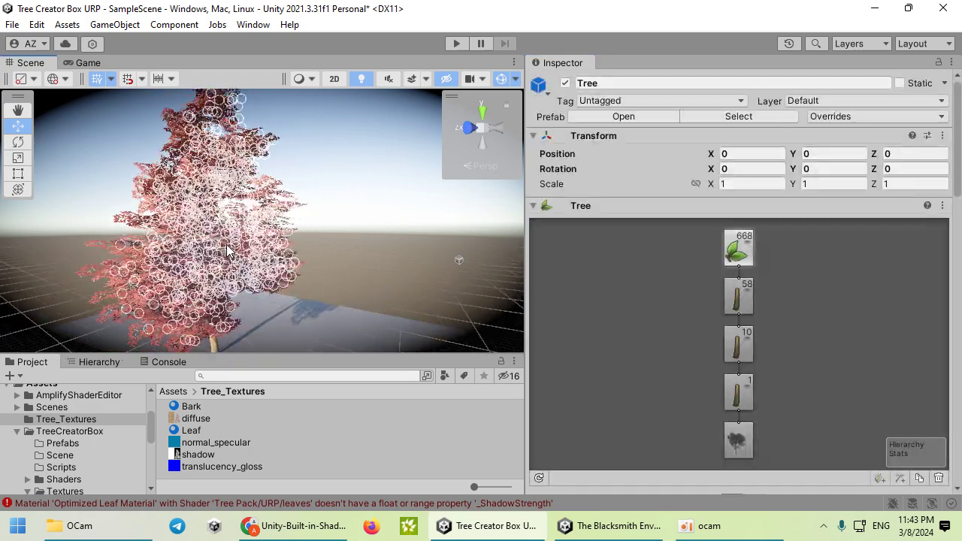
scroll(227, 250, "down", 3)
scroll(739, 369, "down", 2)
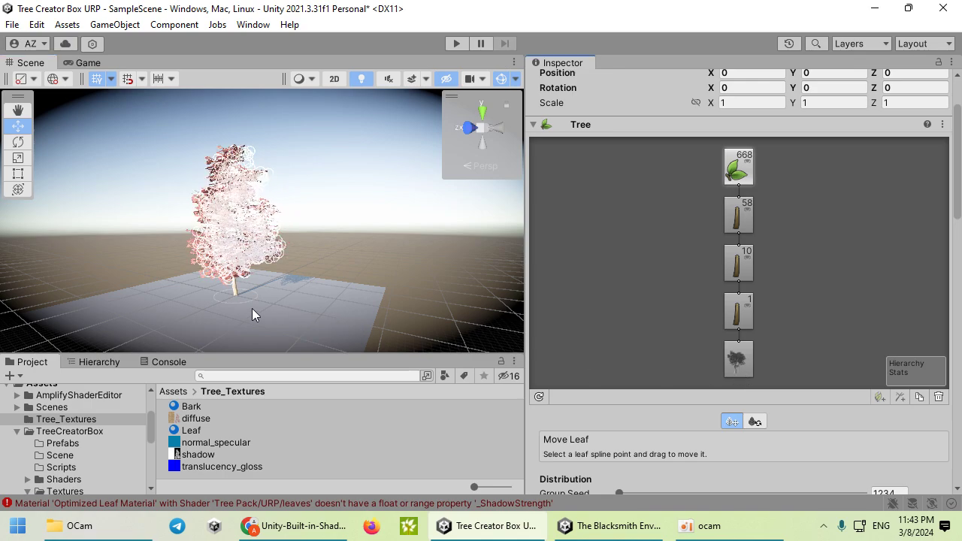
- Rotate the tree about its Y axis to -93.92 and set the leaf group's Frequency to 20
key("e")
left_click_drag(233, 318, 545, 262)
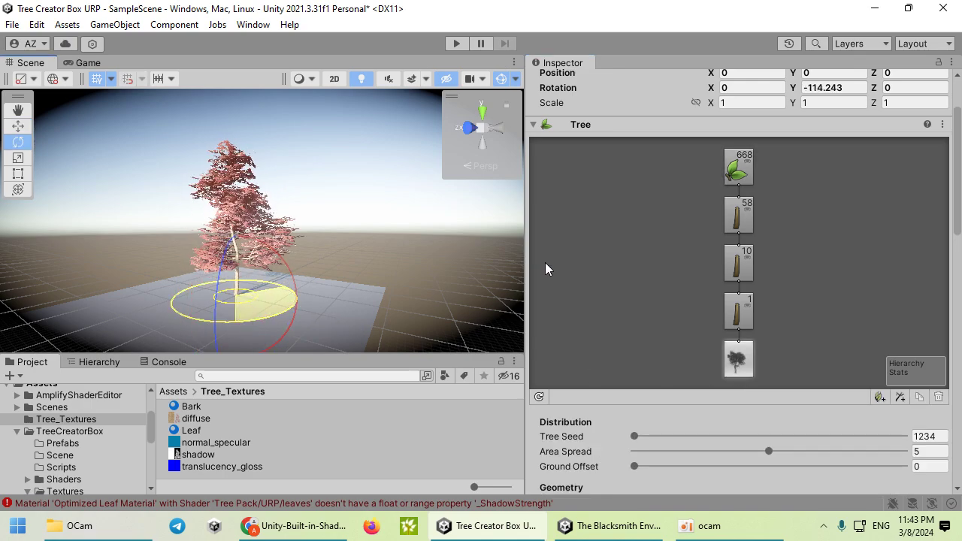
left_click(736, 168)
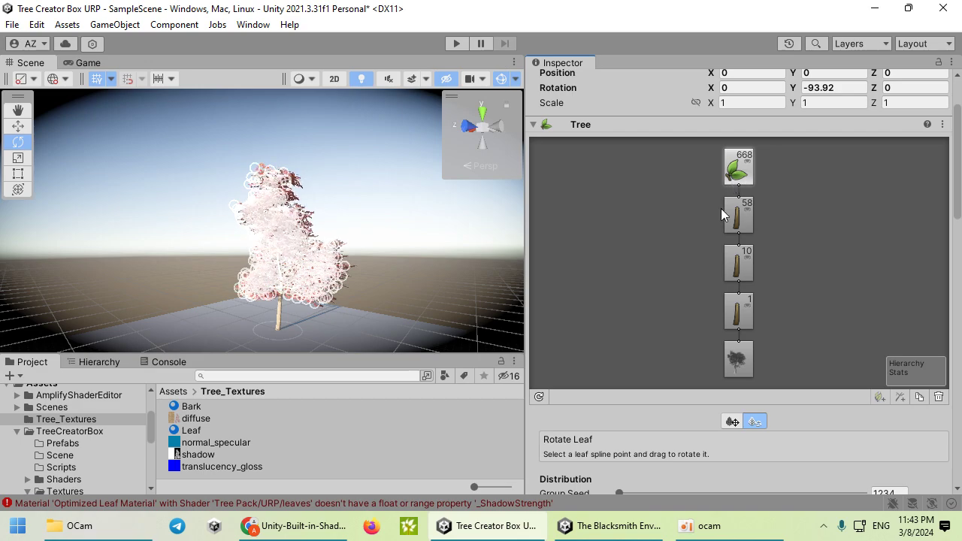
scroll(826, 337, "down", 4)
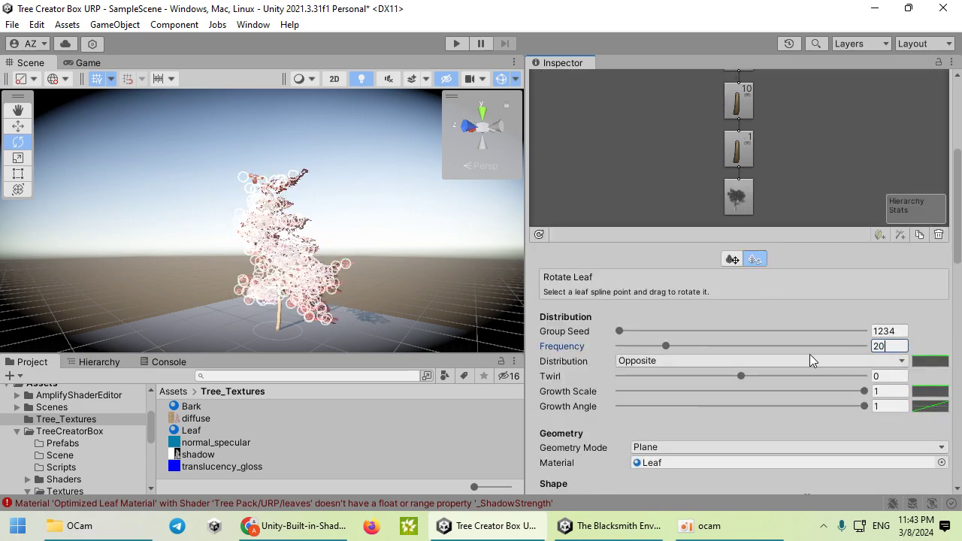
- Try a Perpendicular Align of 0.204 and a Horizontal Align of 1 on the leaf group and inspect the leaves up close
scroll(703, 321, "down", 7)
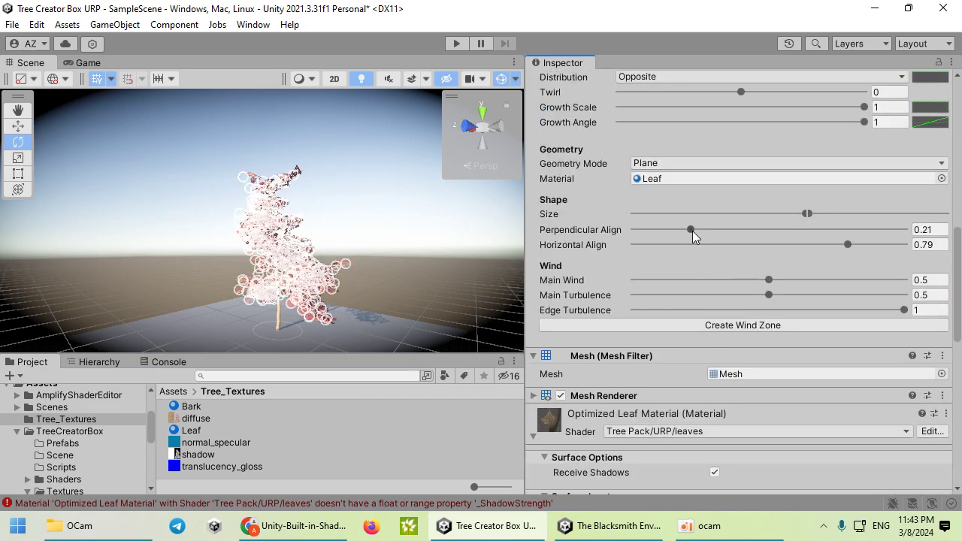
left_click_drag(767, 244, 734, 247)
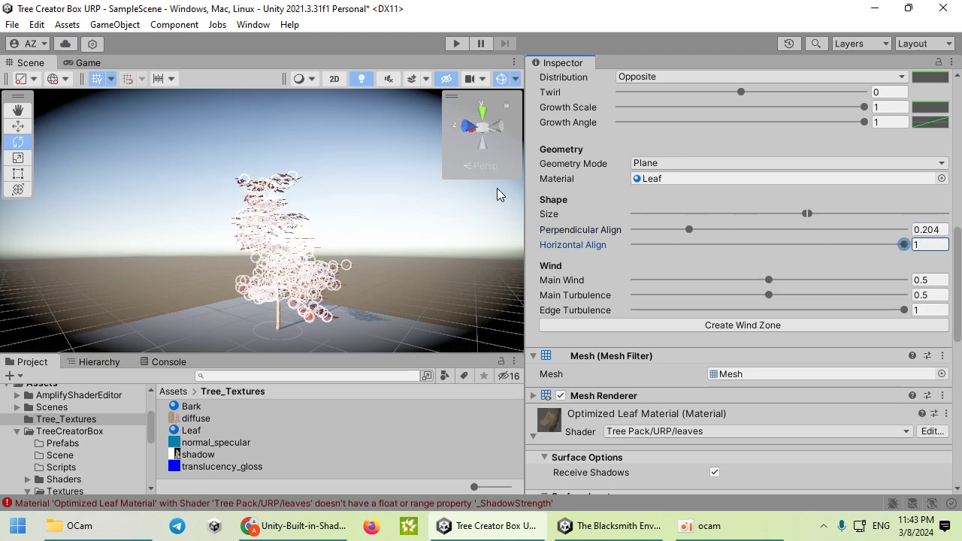
left_click(399, 207)
right_click_drag(360, 232, 356, 278)
key("w")
left_click(356, 284)
- Set the leaf group's Perpendicular Align to 0.223 and Horizontal Align to 0.797, and deselect the tree to view it
scroll(668, 334, "down", 10)
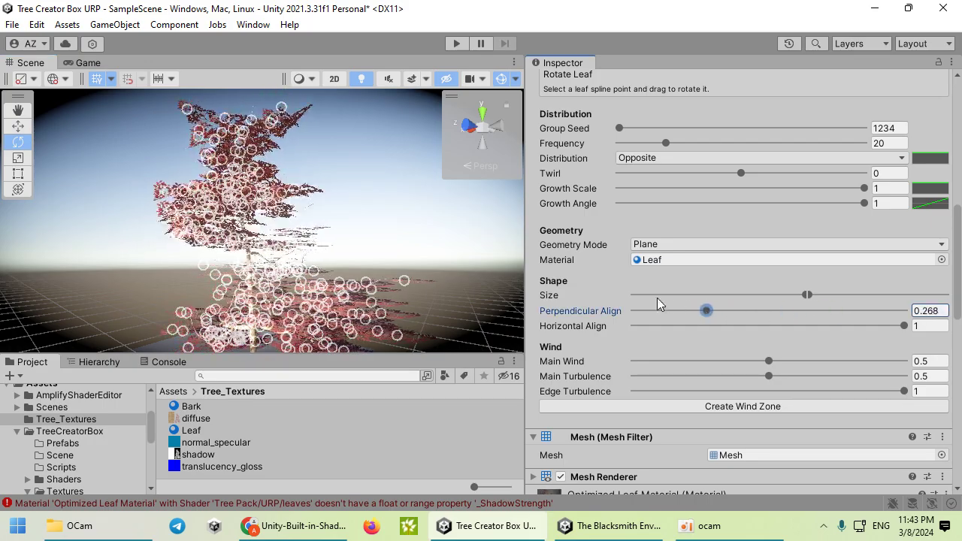
left_click_drag(785, 331, 827, 329)
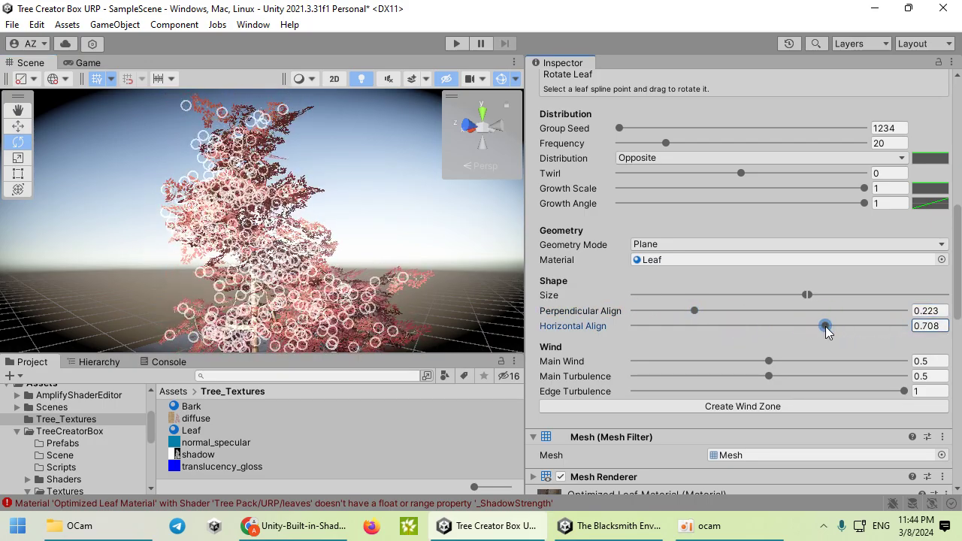
left_click(748, 249)
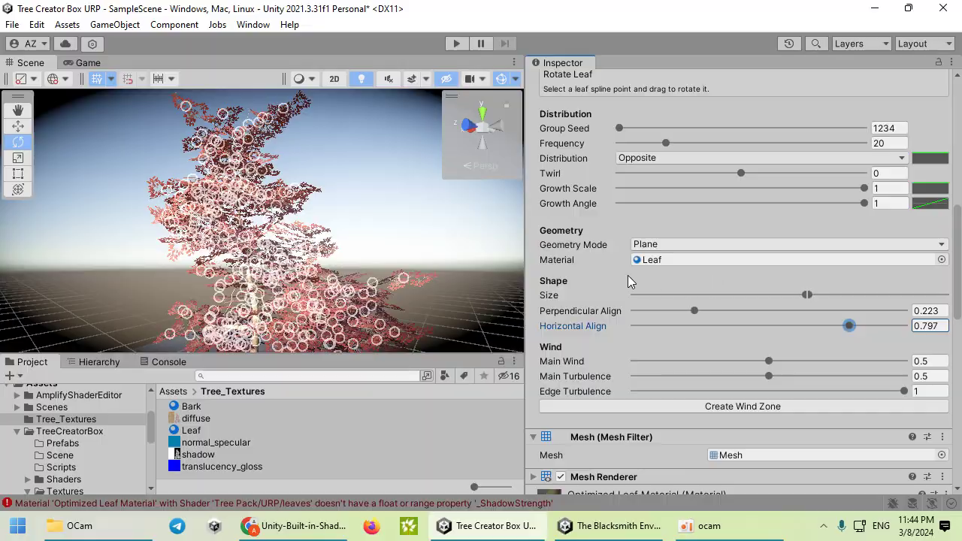
left_click(365, 184)
key("w")
right_click_drag(330, 220, 386, 389)
key("s")
key("a")
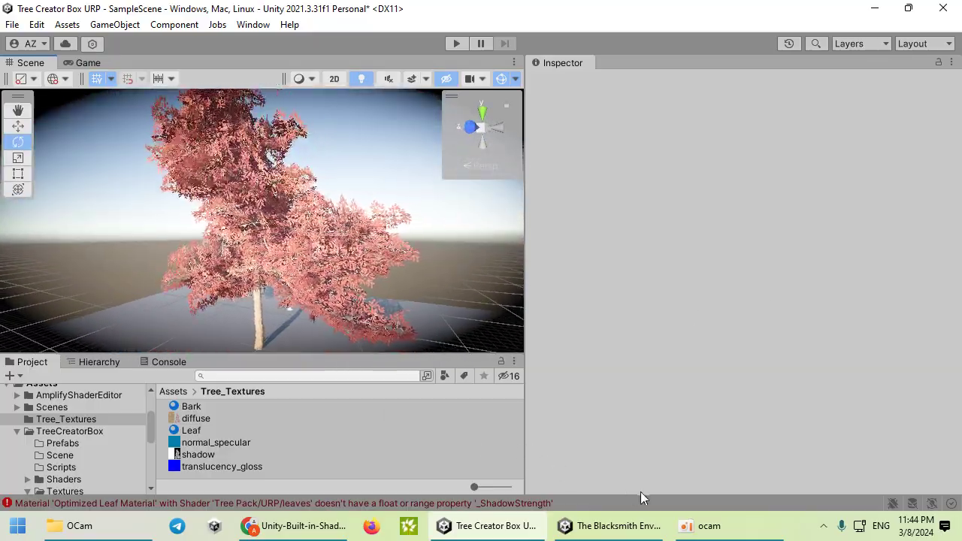
- Set the Optimized Leaf Material's Local Wind Scale to 0.629, Local Wind Intensity to 0.678 and Local Wind Speed to 5.24
left_click(704, 526)
left_click(98, 128)
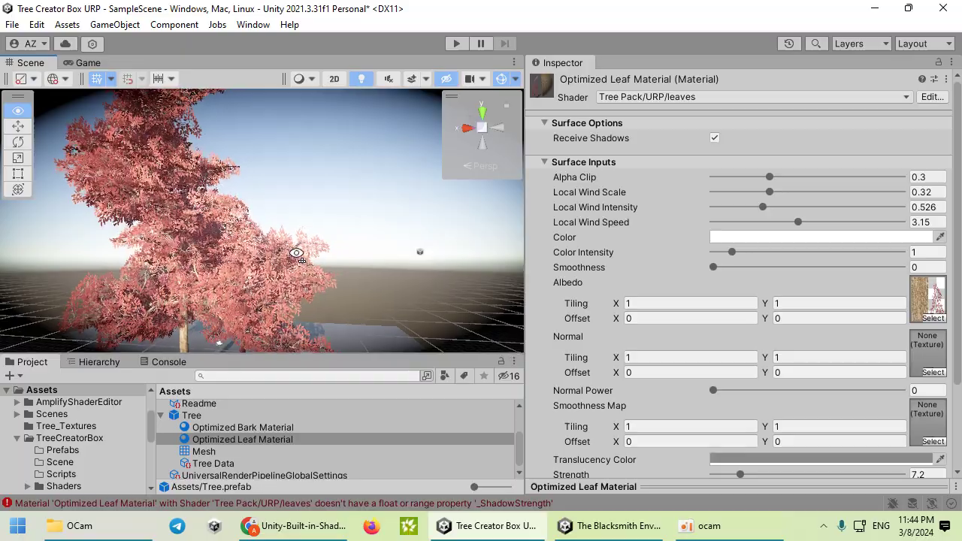
right_click_drag(293, 252, 316, 256)
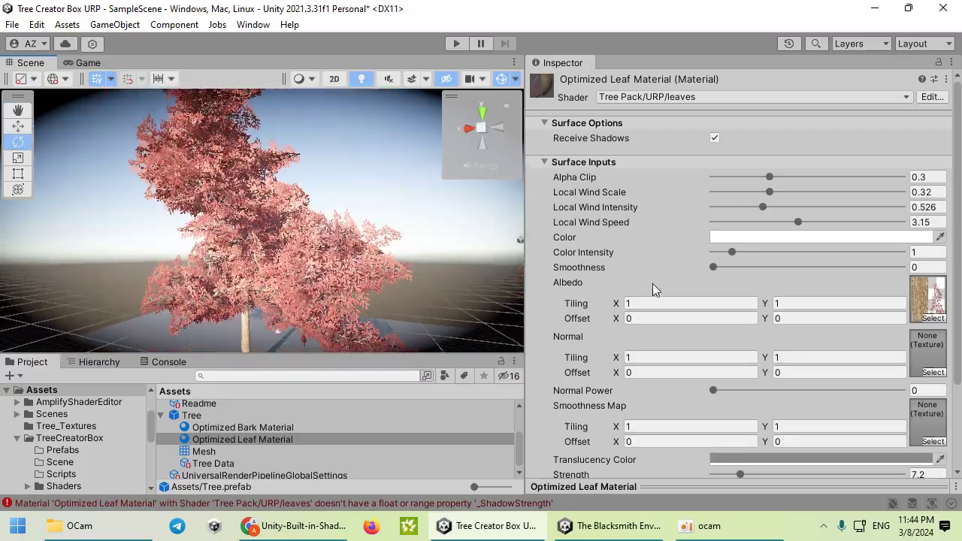
left_click_drag(758, 222, 804, 221)
left_click_drag(744, 194, 833, 192)
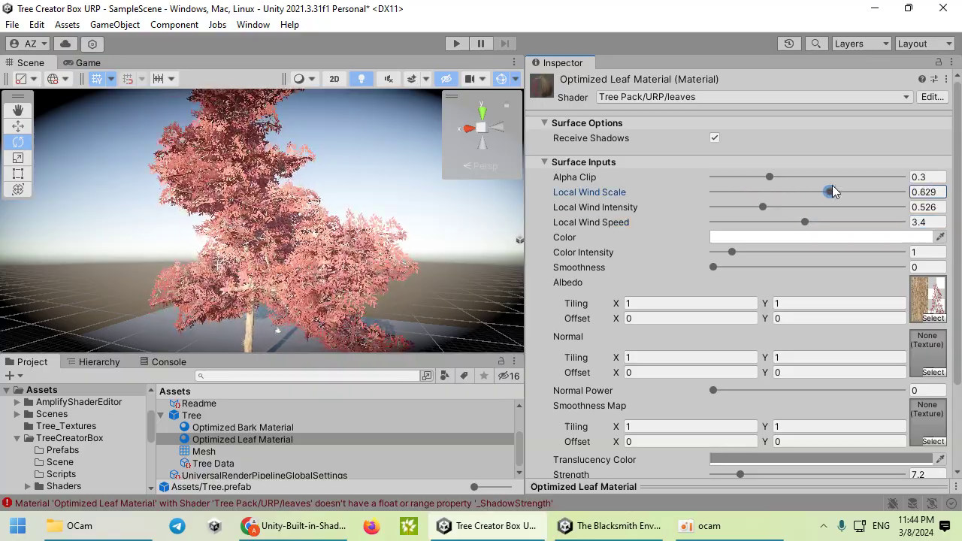
left_click_drag(806, 221, 855, 220)
mouse_move(757, 203)
left_mouse_down()
mouse_move(735, 208)
mouse_move(805, 206)
mouse_move(772, 208)
left_mouse_up()
- View the tree against the light and set the leaf material's translucency Shadow to 1 and Strength to about 10.6
left_click_drag(450, 219, 648, 187, "alt")
key("s")
right_click_drag(648, 187, 801, 203)
key("w")
scroll(885, 298, "down", 5)
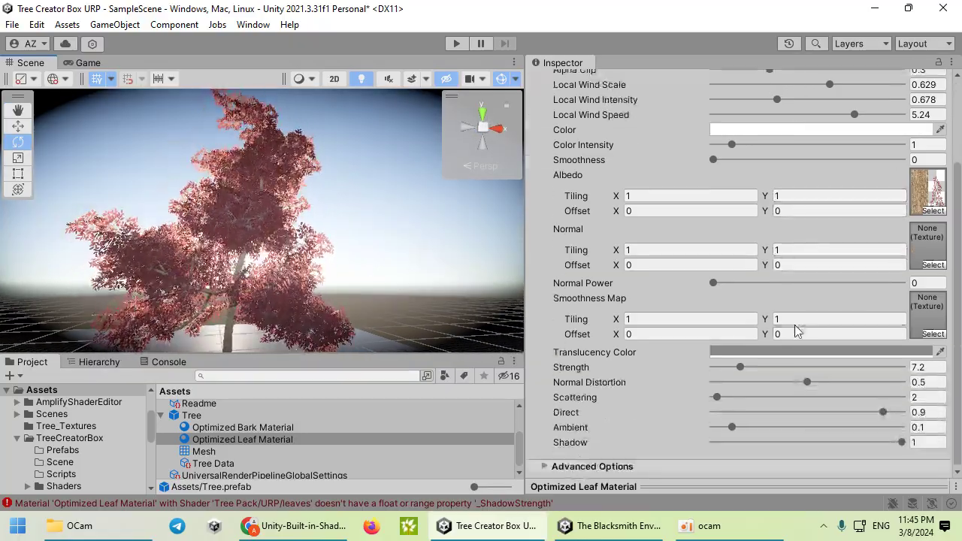
left_click(746, 442)
left_click_drag(746, 443, 906, 444)
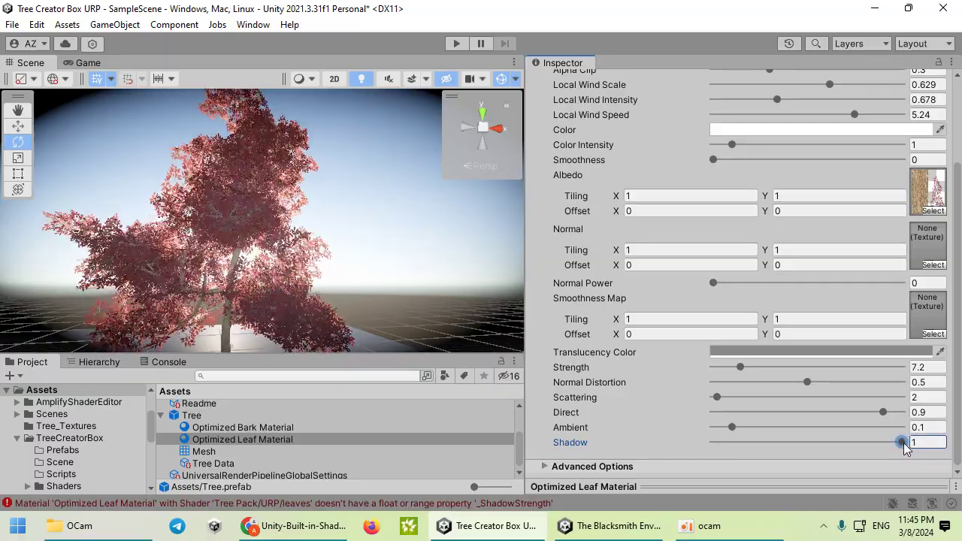
left_click_drag(746, 364, 759, 366)
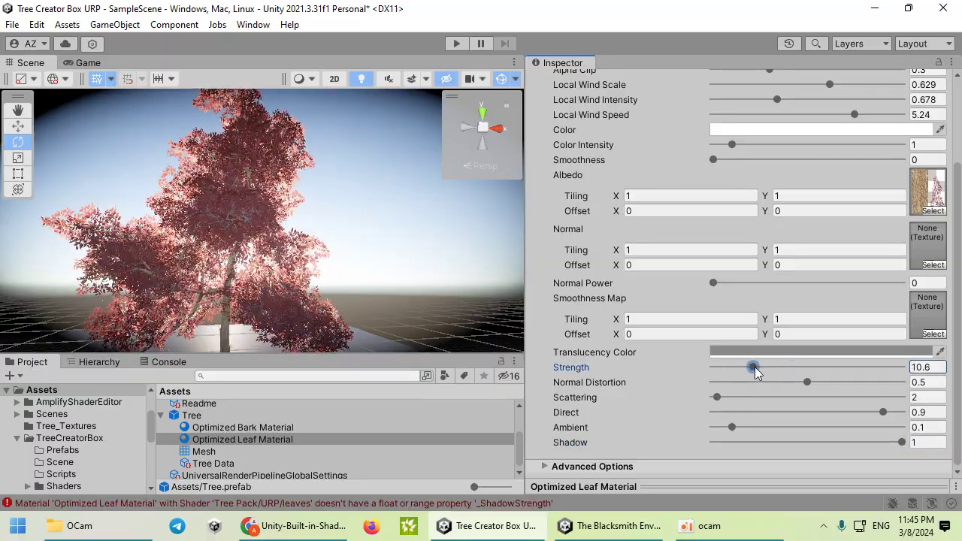